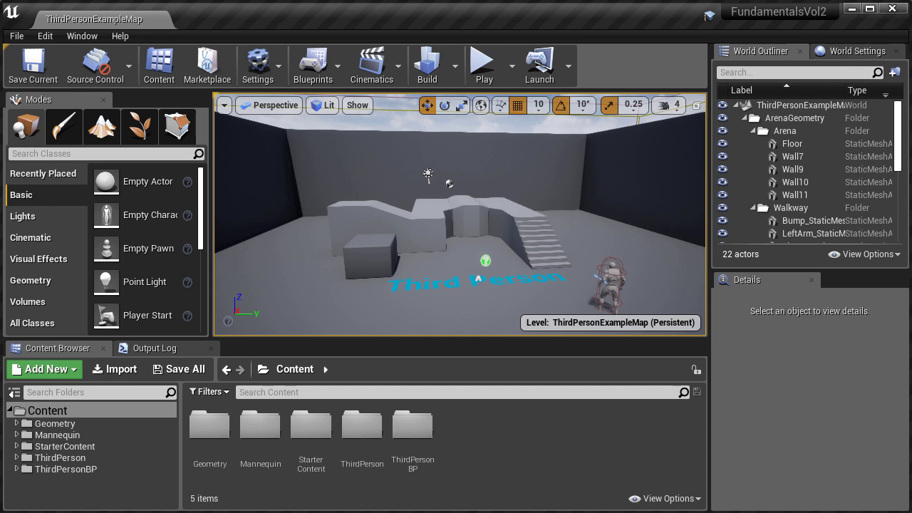
# Create a new level from the Default template
pyautogui.click(16, 36)
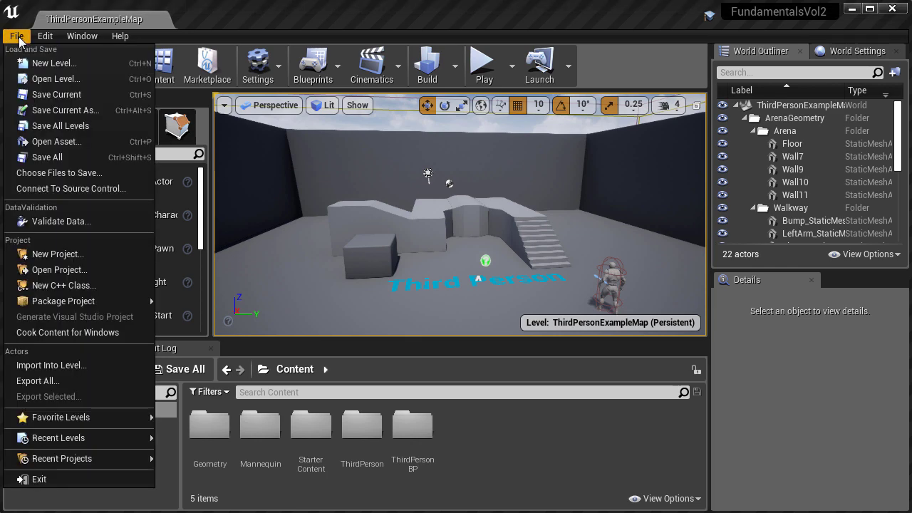
pyautogui.click(34, 63)
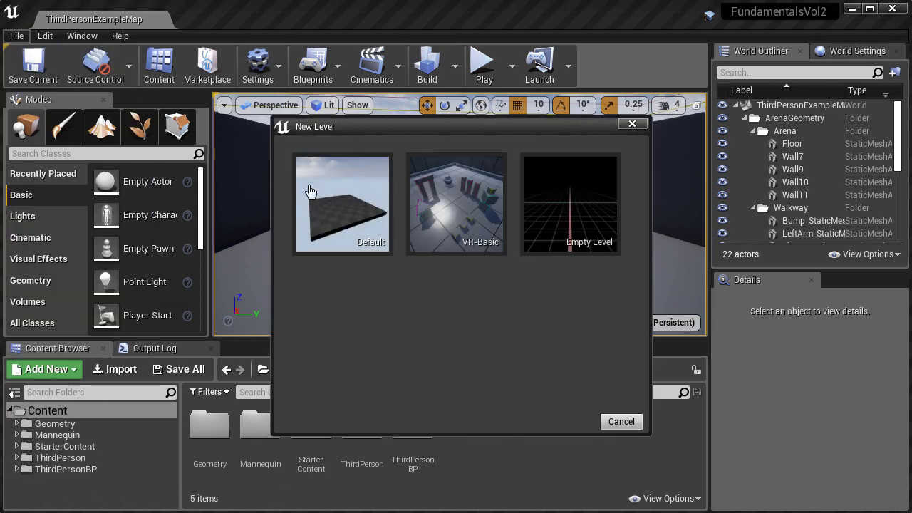
pyautogui.click(307, 191)
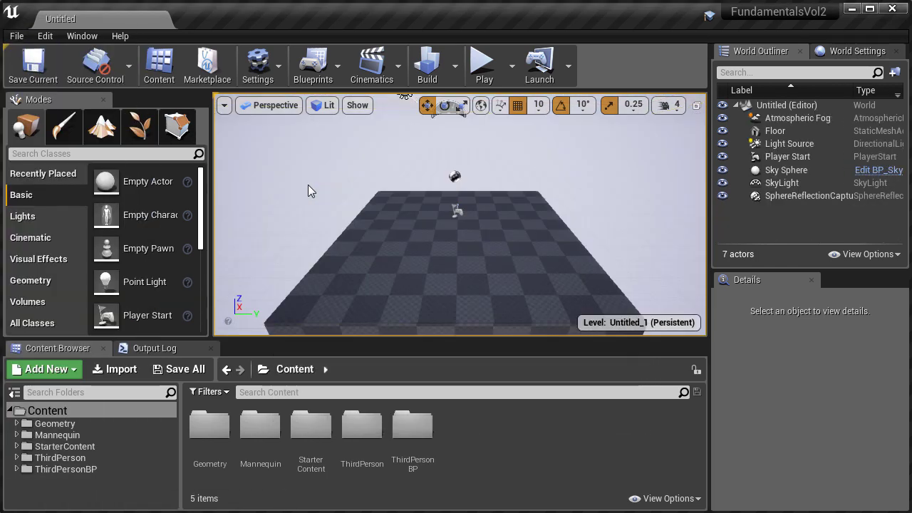
pyautogui.moveTo(434, 214)
pyautogui.mouseDown(button='right')
pyautogui.moveTo(414, 174)
pyautogui.moveTo(443, 226)
pyautogui.mouseUp(button='right')
pyautogui.press('s')
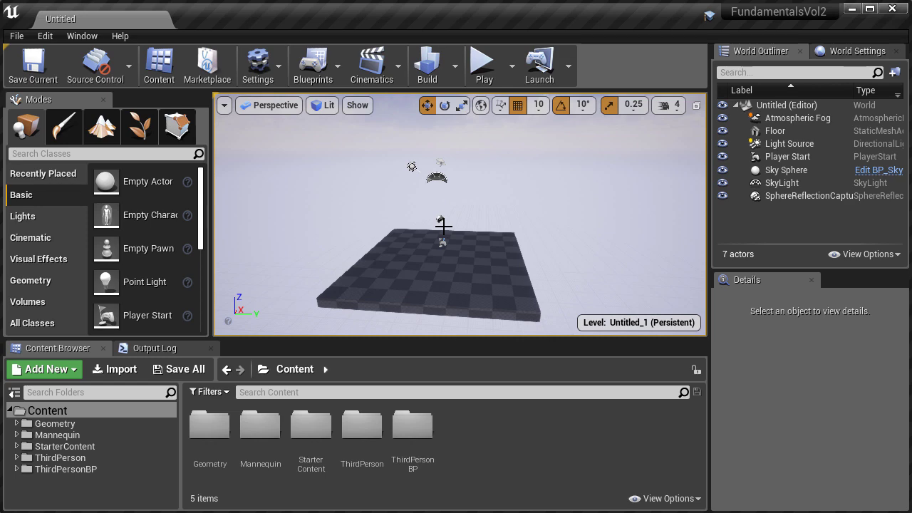
# Switch to Landscape mode and widen its settings area for the new landscape
pyautogui.click(100, 128)
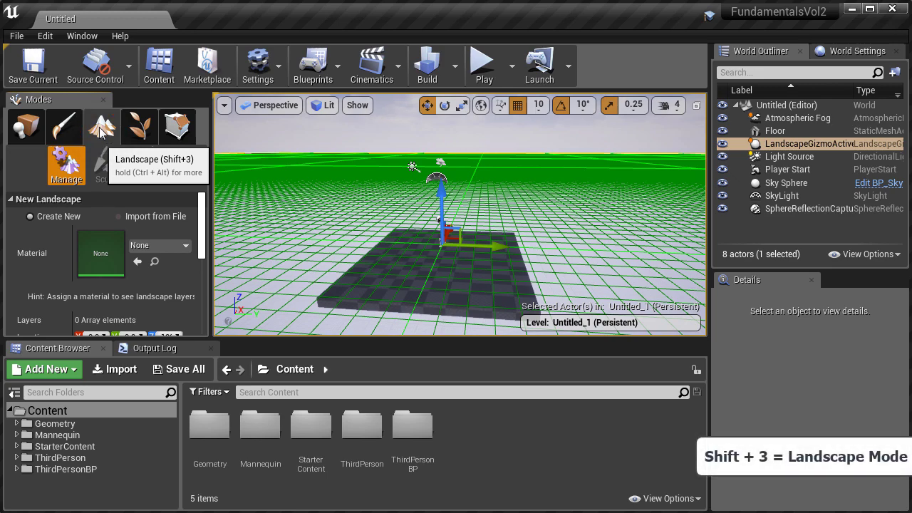
pyautogui.moveTo(317, 234); pyautogui.dragTo(317, 258, button='right')
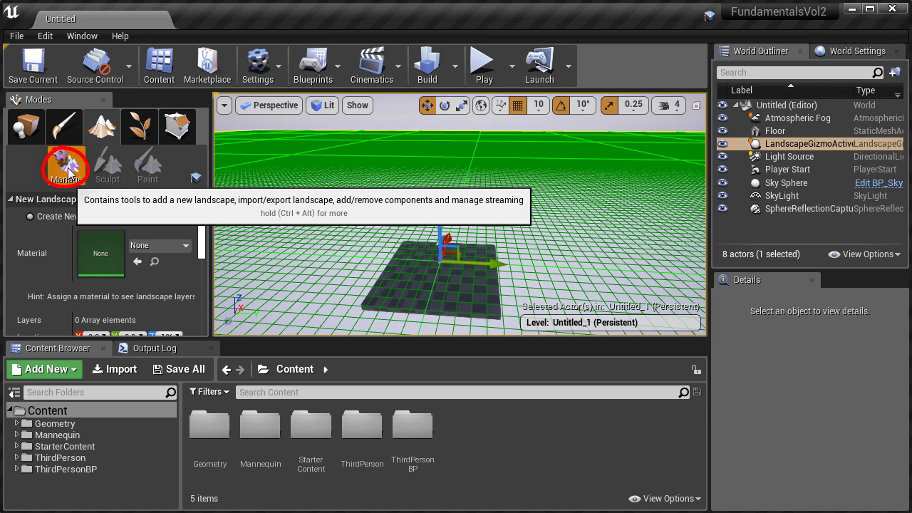
pyautogui.moveTo(211, 203); pyautogui.dragTo(244, 203)
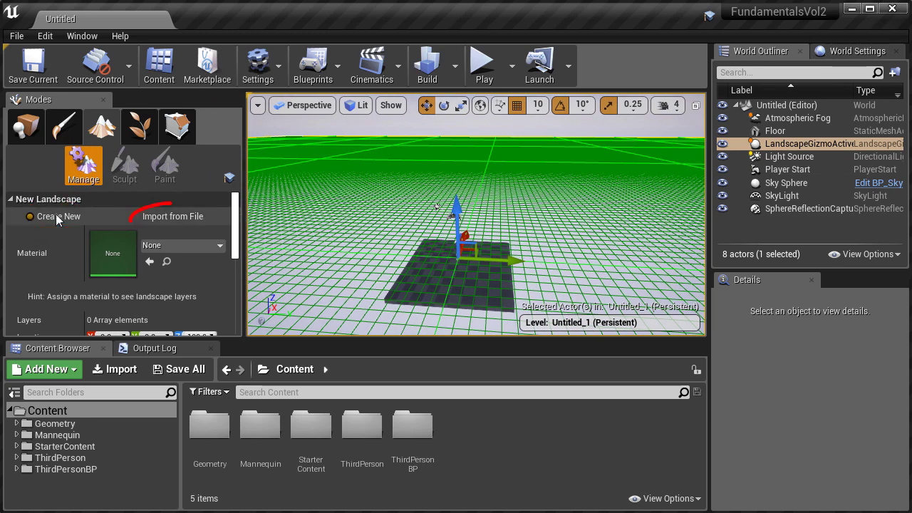
# Try the Import from File option with its heightmap setting for the new landscape, and return to Create New
pyautogui.click(145, 218)
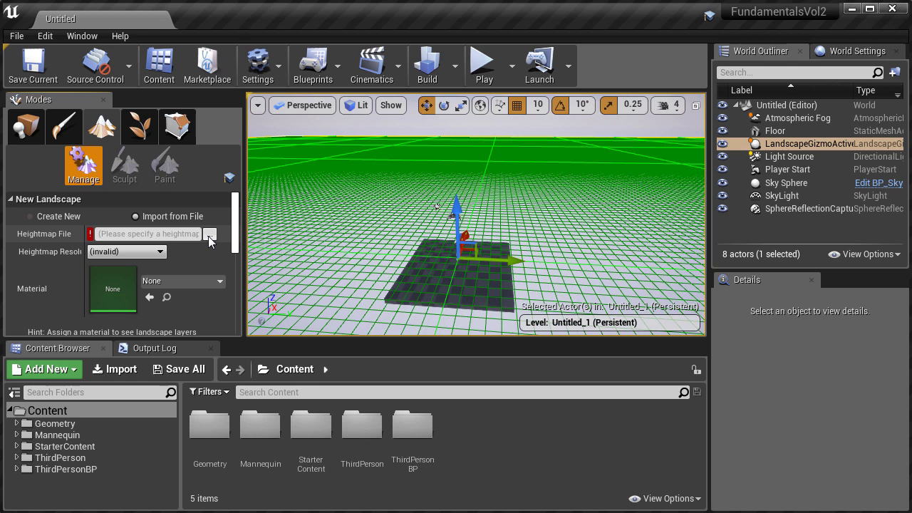
pyautogui.click(181, 232)
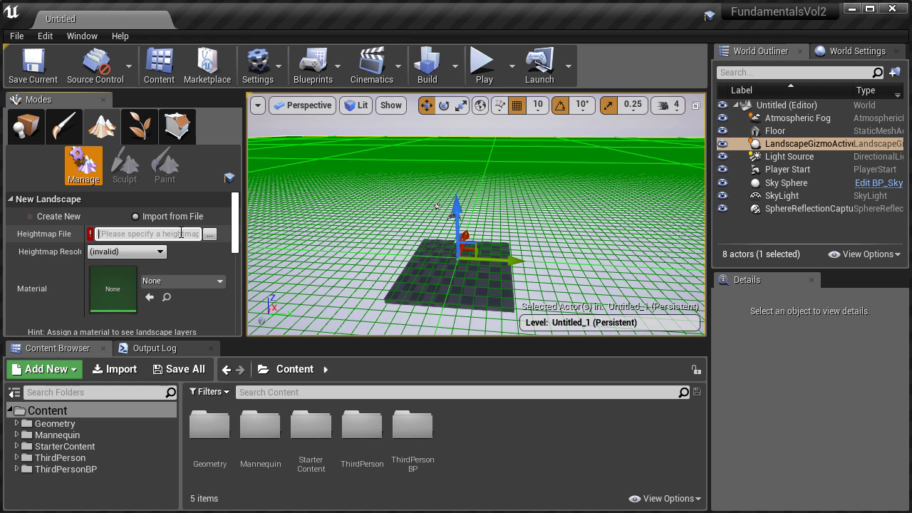
pyautogui.click(68, 216)
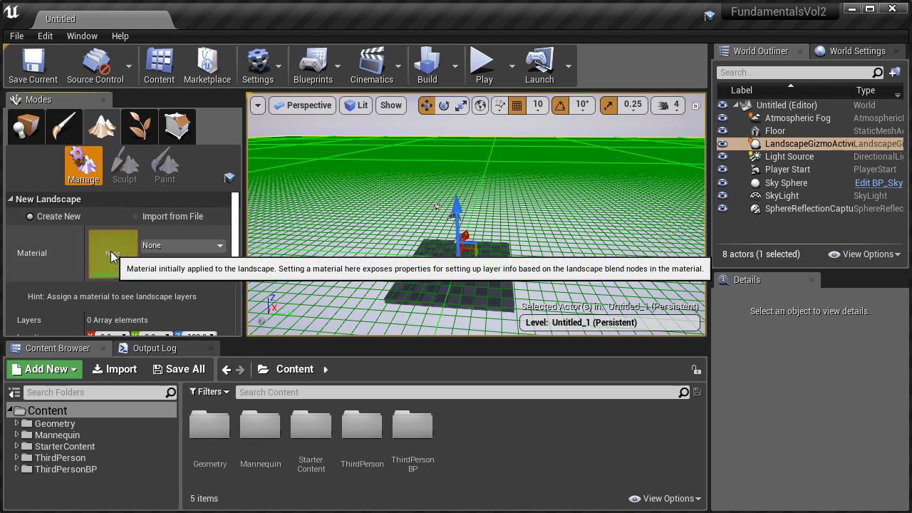
# Try section sizes of 7×7 and 15×15 for the new landscape and set it to 255×255 Quads
pyautogui.moveTo(236, 238); pyautogui.dragTo(239, 267)
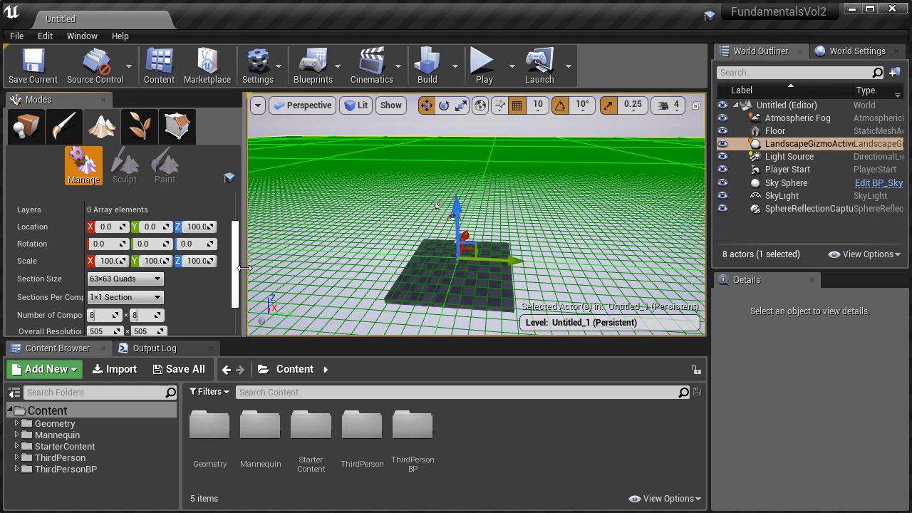
pyautogui.moveTo(244, 268); pyautogui.dragTo(316, 275)
pyautogui.scroll(-2, 248, 269)
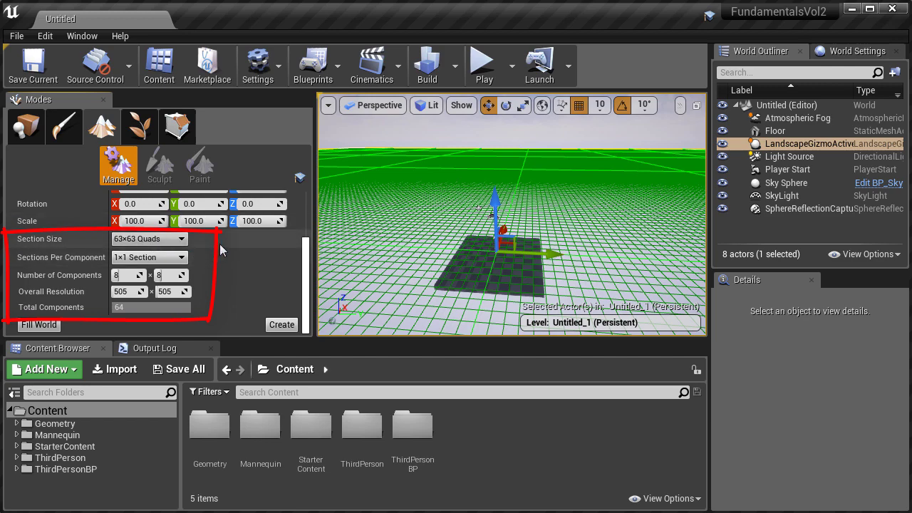
pyautogui.moveTo(428, 235)
pyautogui.mouseDown(button='right')
pyautogui.moveTo(403, 285)
pyautogui.moveTo(392, 286)
pyautogui.mouseUp(button='right')
pyautogui.press('s')
pyautogui.moveTo(440, 144); pyautogui.dragTo(424, 94, button='right')
pyautogui.click(148, 239)
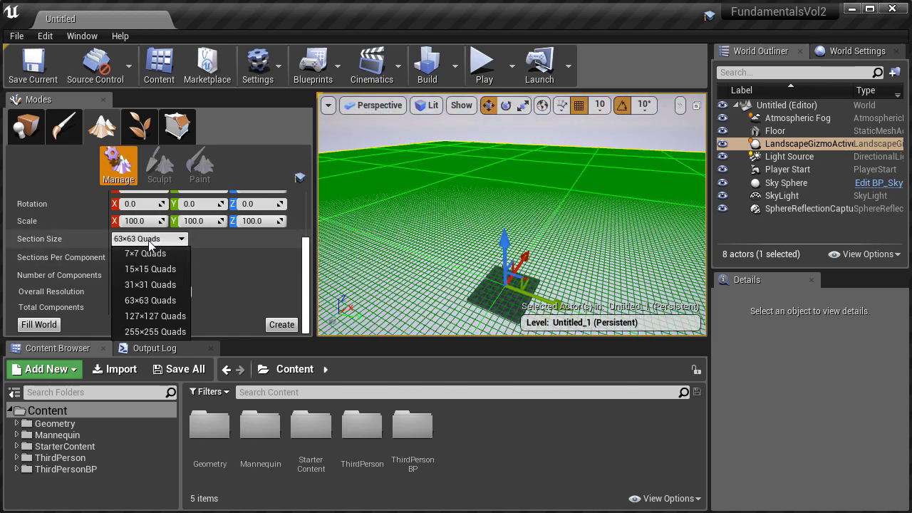
pyautogui.click(147, 250)
pyautogui.click(148, 239)
pyautogui.click(149, 268)
pyautogui.click(148, 239)
pyautogui.click(157, 332)
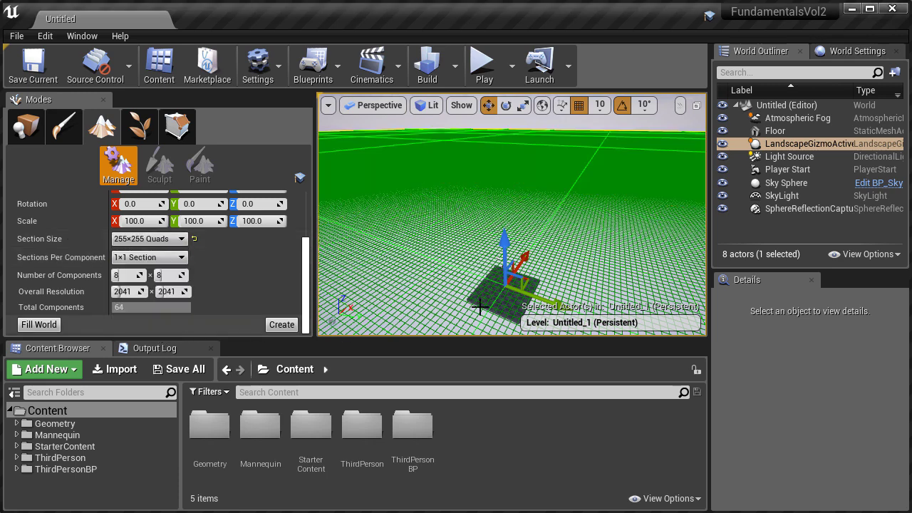
# Set the new landscape's number of components to 16 × 16
pyautogui.click(131, 275)
pyautogui.write('16')
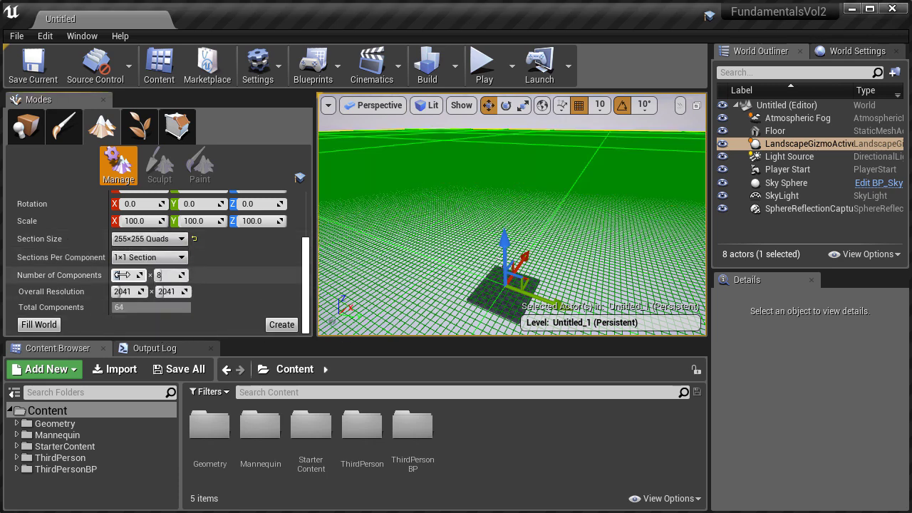
pyautogui.click(167, 276)
pyautogui.write('1')
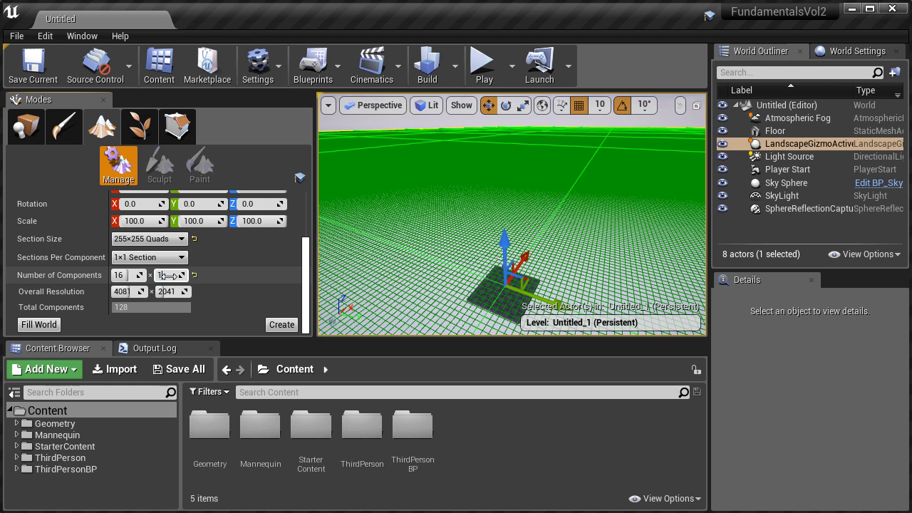
pyautogui.write('6')
pyautogui.press('Return')
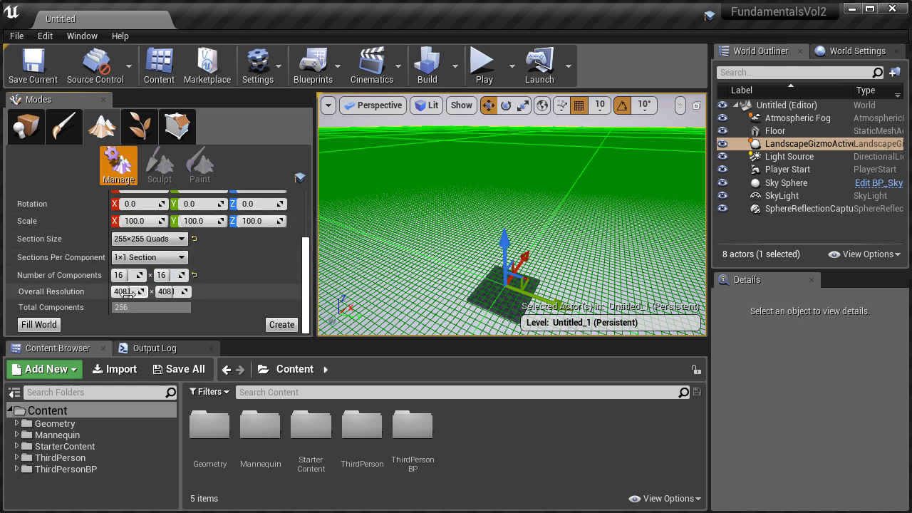
# Reset the section size and component count to their defaults, and expand the landscape with Fill World
pyautogui.click(196, 240)
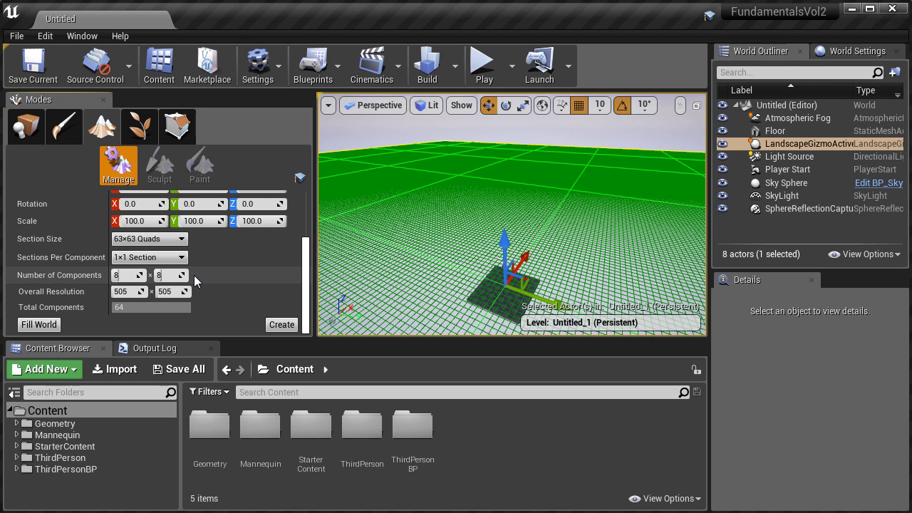
pyautogui.click(44, 327)
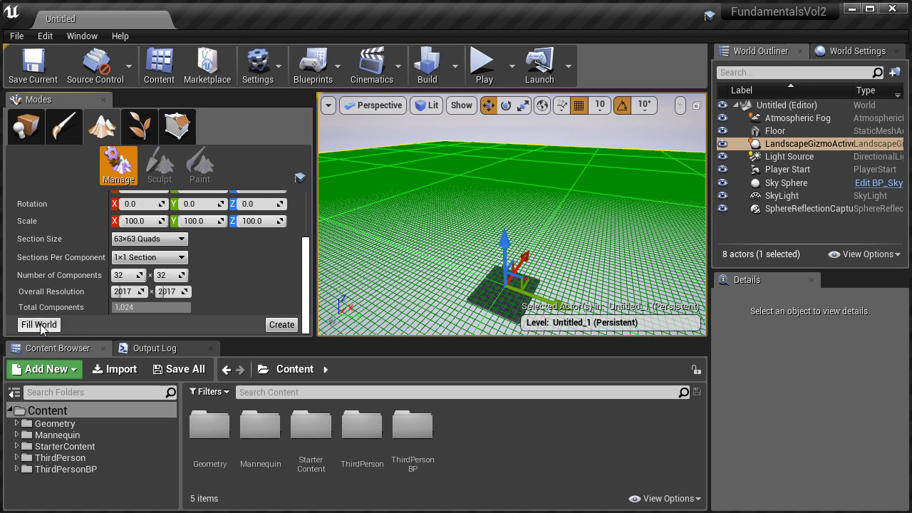
pyautogui.moveTo(395, 249)
pyautogui.mouseDown(button='right')
pyautogui.moveTo(395, 257)
pyautogui.moveTo(395, 236)
pyautogui.mouseUp(button='right')
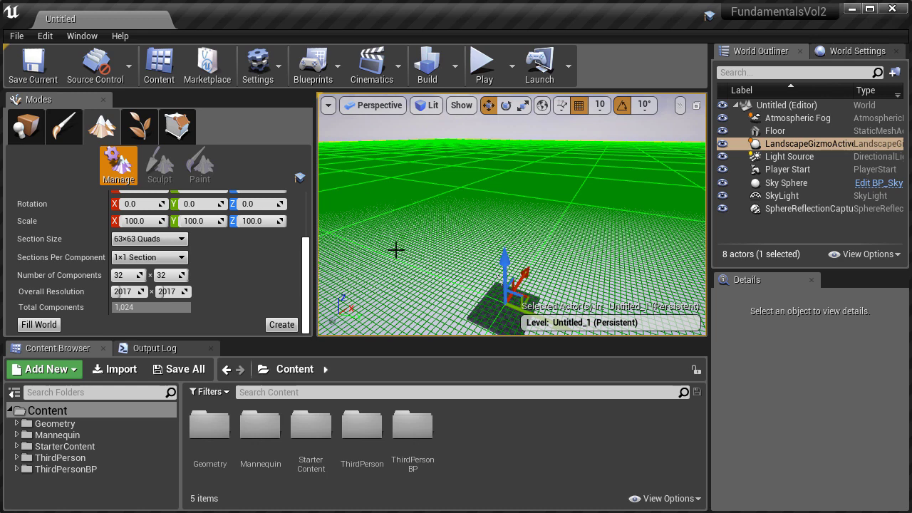
# Set the number of components to 8 × 8 and create the landscape
pyautogui.click(122, 276)
pyautogui.write('8')
pyautogui.click(170, 275)
pyautogui.write('8')
pyautogui.press('Return')
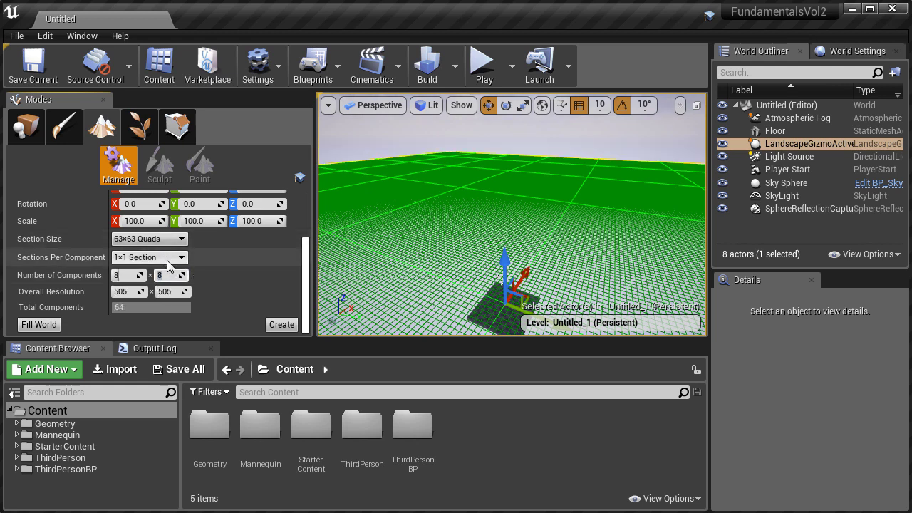
pyautogui.moveTo(441, 279); pyautogui.dragTo(455, 298, button='right')
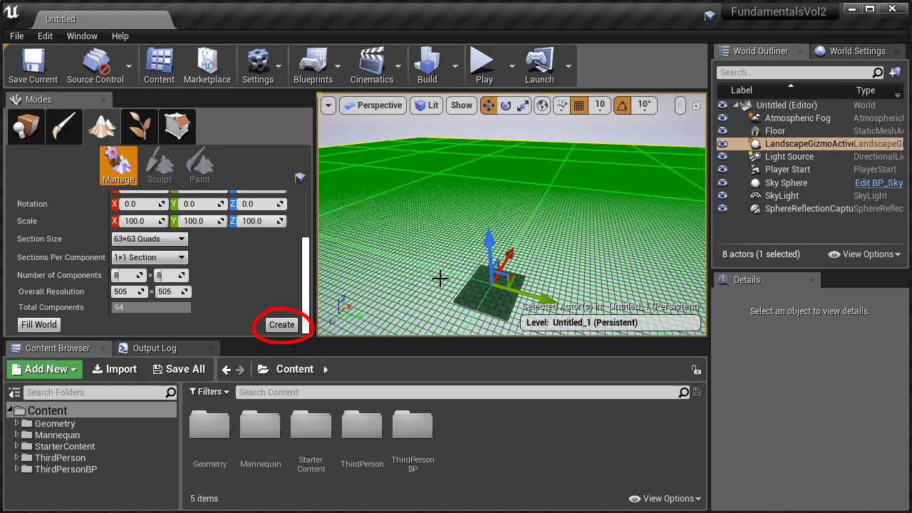
pyautogui.click(281, 325)
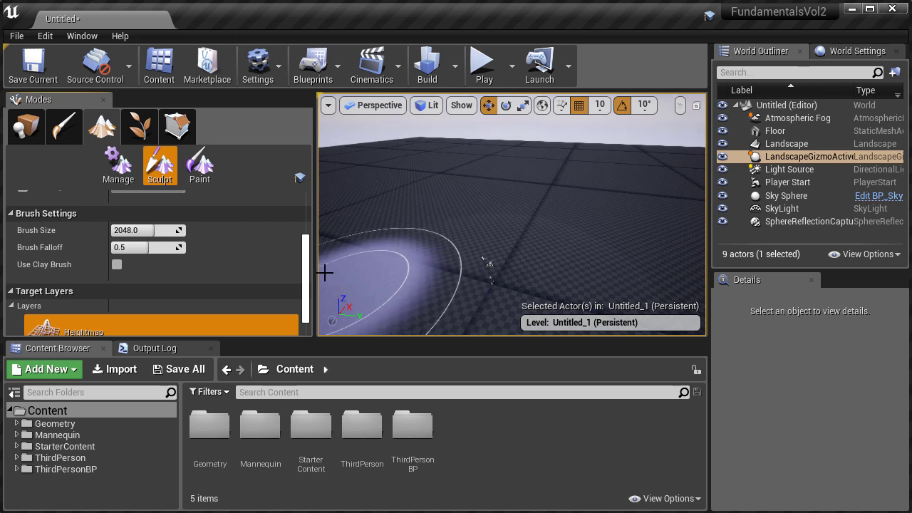
# Bring up the landscape Sculpt tools and narrow their settings area to enlarge the viewport
pyautogui.moveTo(442, 261); pyautogui.dragTo(518, 259, button='right')
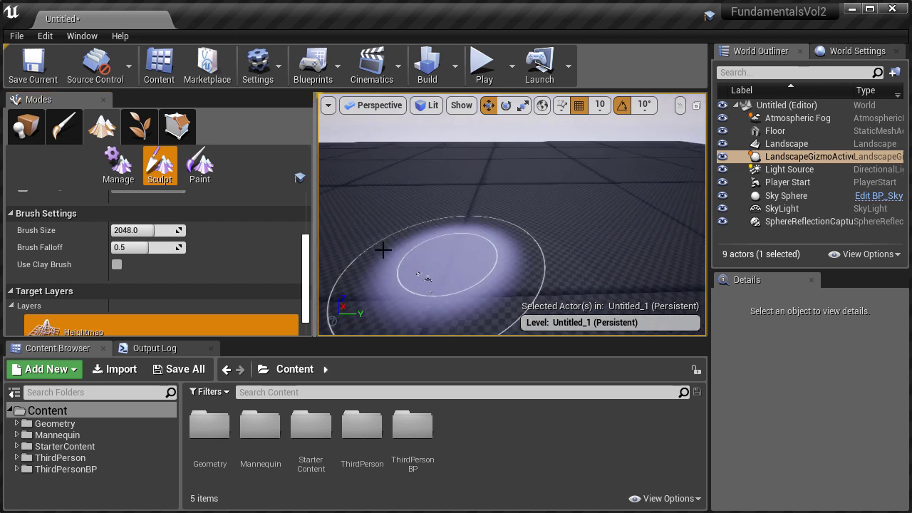
pyautogui.click(158, 177)
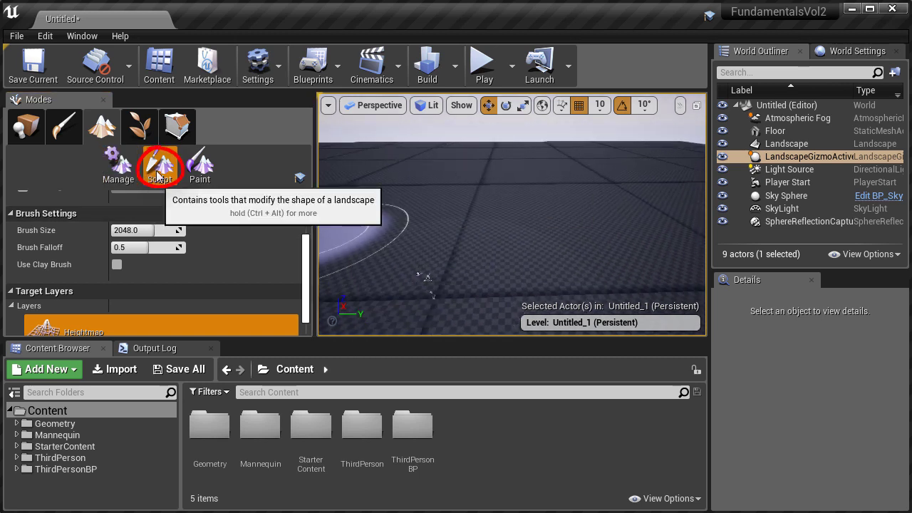
pyautogui.moveTo(317, 260); pyautogui.dragTo(232, 260)
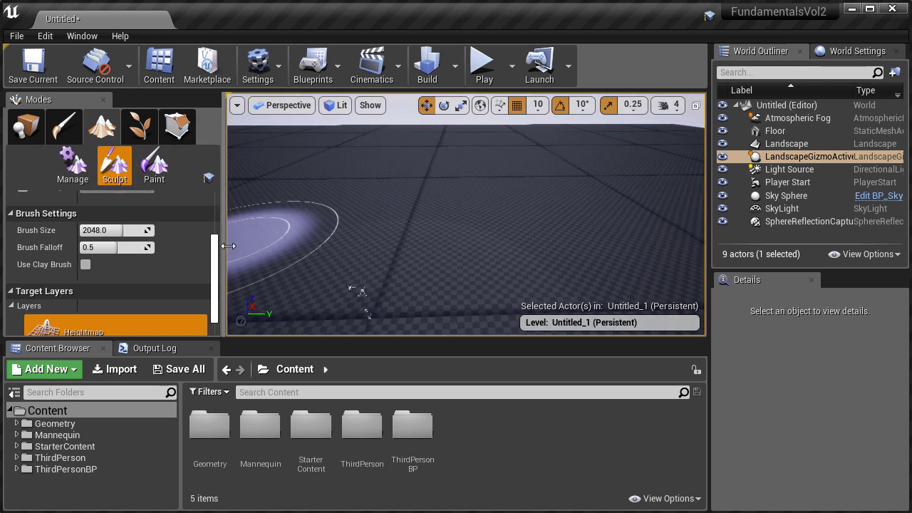
pyautogui.scroll(4, 194, 262)
pyautogui.moveTo(350, 269)
pyautogui.mouseDown(button='right')
pyautogui.moveTo(320, 313)
pyautogui.moveTo(320, 260)
pyautogui.moveTo(349, 269)
pyautogui.moveTo(350, 313)
pyautogui.mouseUp(button='right')
pyautogui.press('F11')
pyautogui.moveTo(385, 256)
pyautogui.mouseDown(button='right')
pyautogui.moveTo(385, 203)
pyautogui.moveTo(334, 213)
pyautogui.moveTo(385, 257)
pyautogui.mouseUp(button='right')
pyautogui.press('F11')
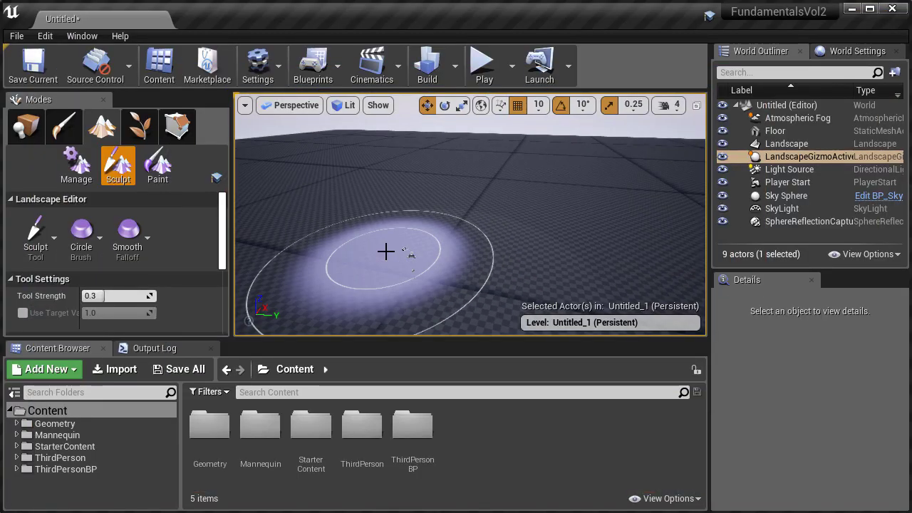
# Switch to Place mode and select the Landscape actor in the level
pyautogui.click(31, 133)
pyautogui.moveTo(452, 236); pyautogui.dragTo(408, 247, button='right')
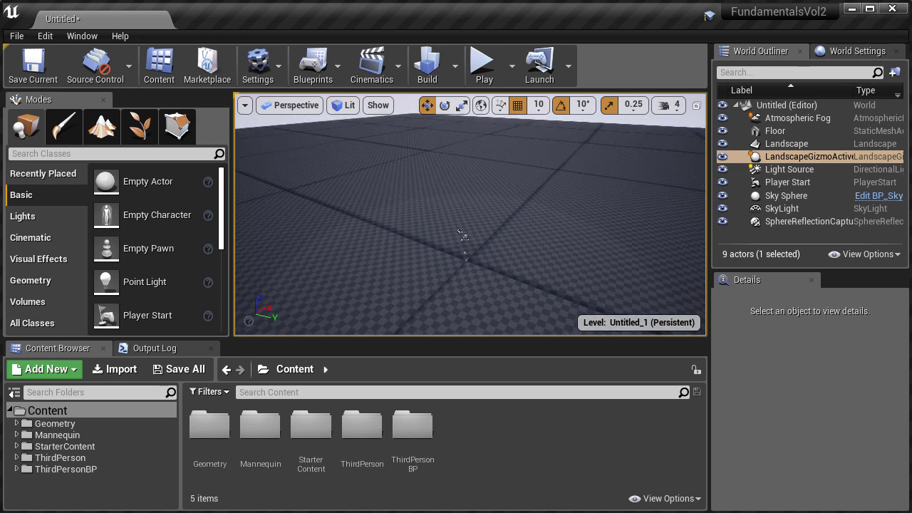
pyautogui.click(495, 193)
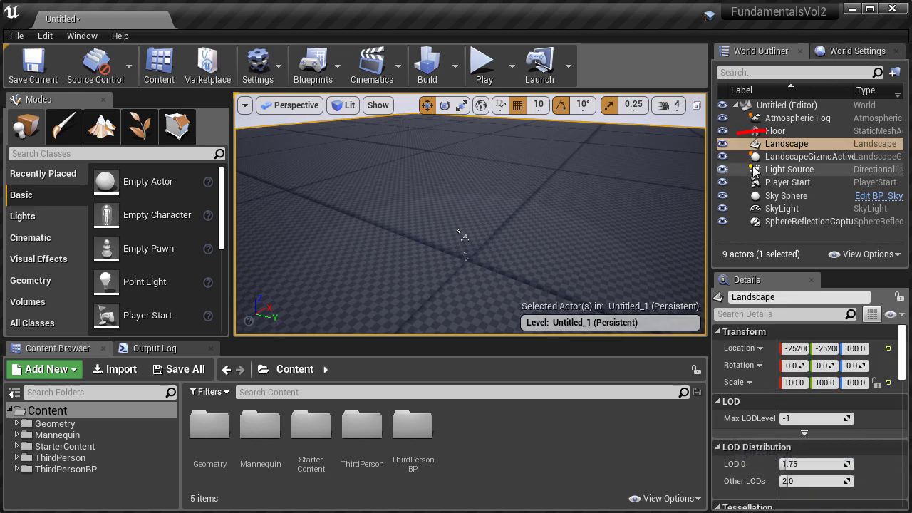
pyautogui.click(788, 145)
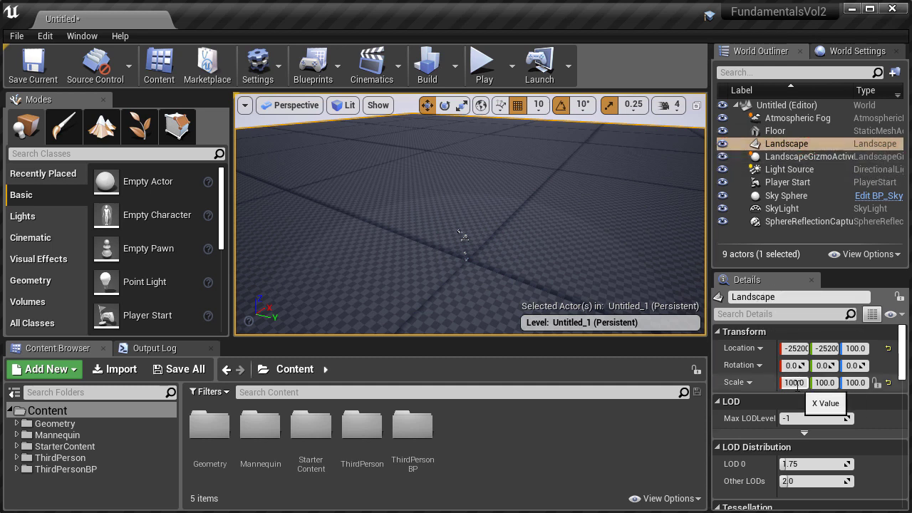
# Look through the landscape's transform, LOD, tessellation and lighting properties, and inspect its surface in the viewport
pyautogui.scroll(-2, 798, 389)
pyautogui.scroll(-6, 798, 390)
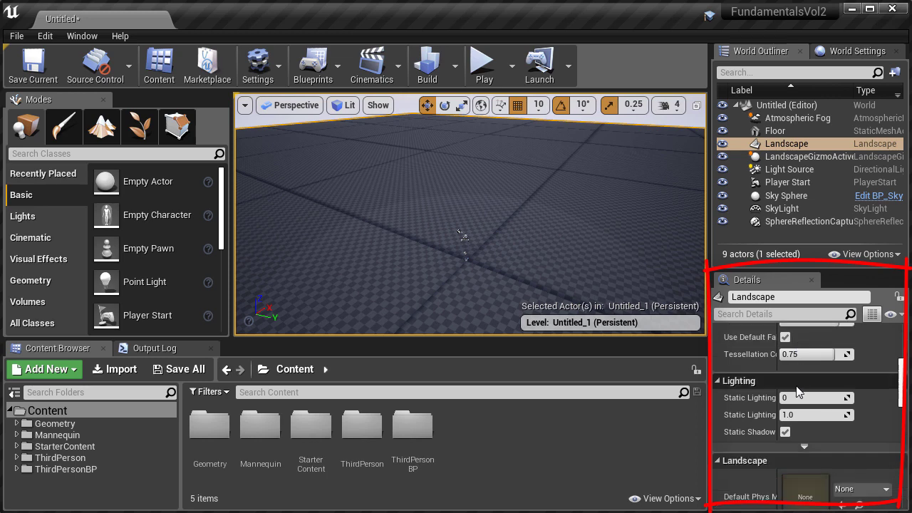
pyautogui.scroll(8, 796, 390)
pyautogui.moveTo(570, 264); pyautogui.dragTo(602, 248, button='right')
pyautogui.moveTo(450, 287)
pyautogui.mouseDown(button='right')
pyautogui.moveTo(450, 308)
pyautogui.moveTo(483, 295)
pyautogui.mouseUp(button='right')
pyautogui.moveTo(423, 242); pyautogui.dragTo(396, 288, button='right')
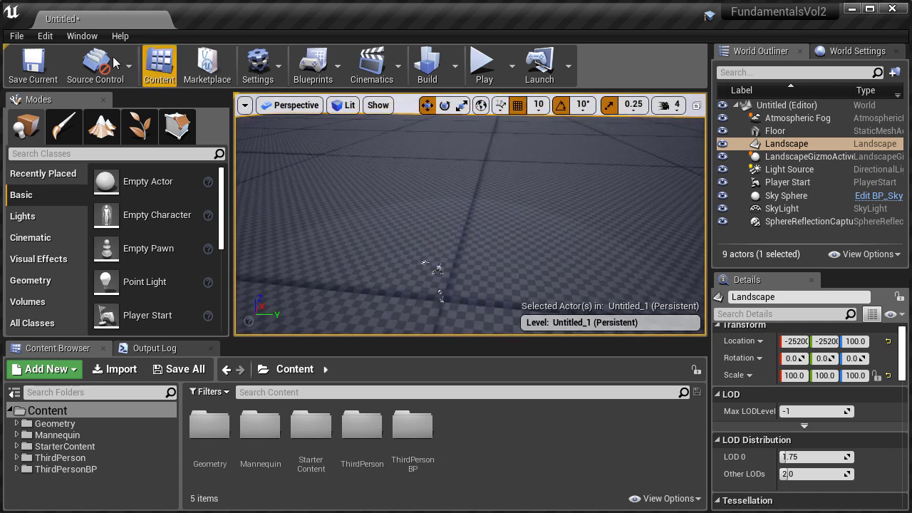
# Open the second Details window, Details 2, to show the selected landscape's properties
pyautogui.click(82, 36)
pyautogui.moveTo(97, 61)
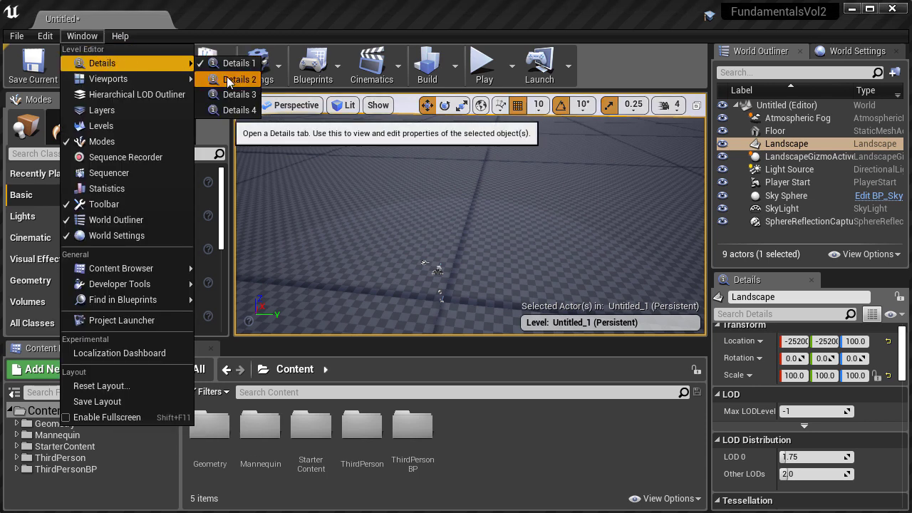
pyautogui.click(227, 79)
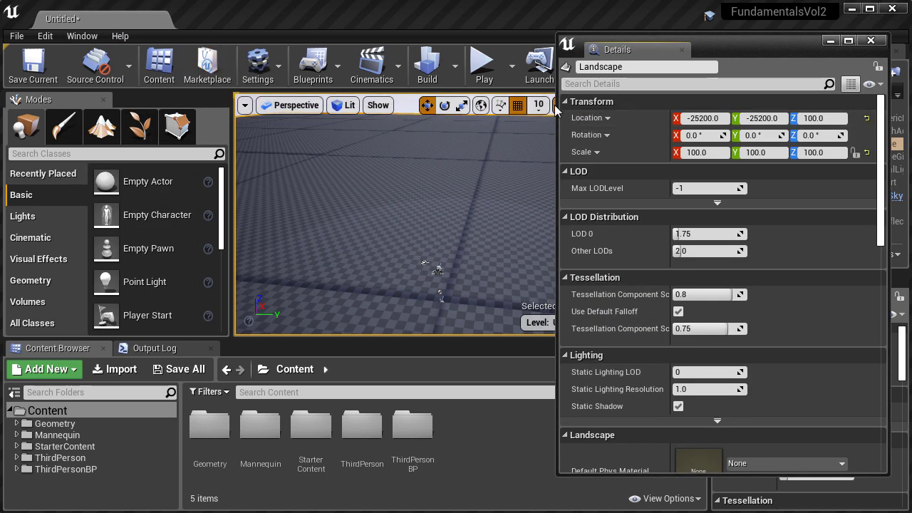
pyautogui.press('w')
pyautogui.moveTo(529, 121)
pyautogui.mouseDown(button='right')
pyautogui.moveTo(531, 164)
pyautogui.moveTo(527, 113)
pyautogui.mouseUp(button='right')
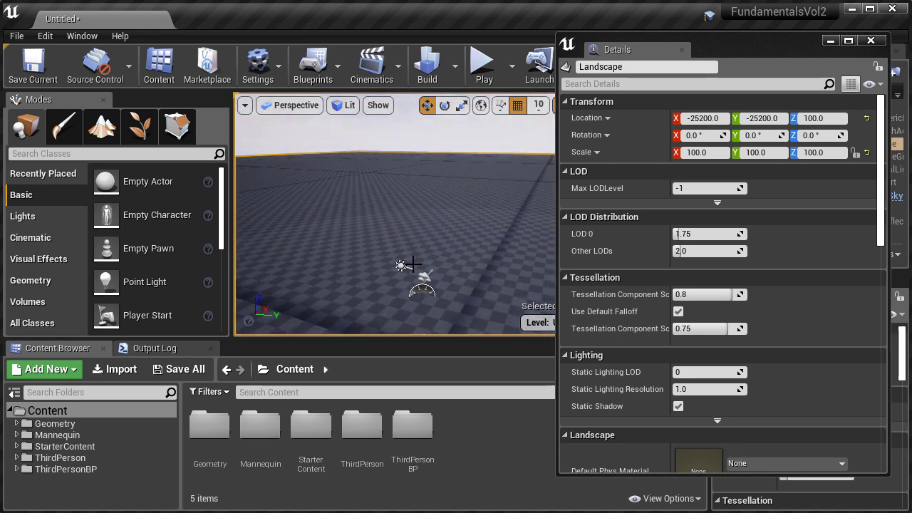
# Select the Light Source, maximize the viewport, and try Movable mobility on the light before returning it to Stationary
pyautogui.click(402, 266)
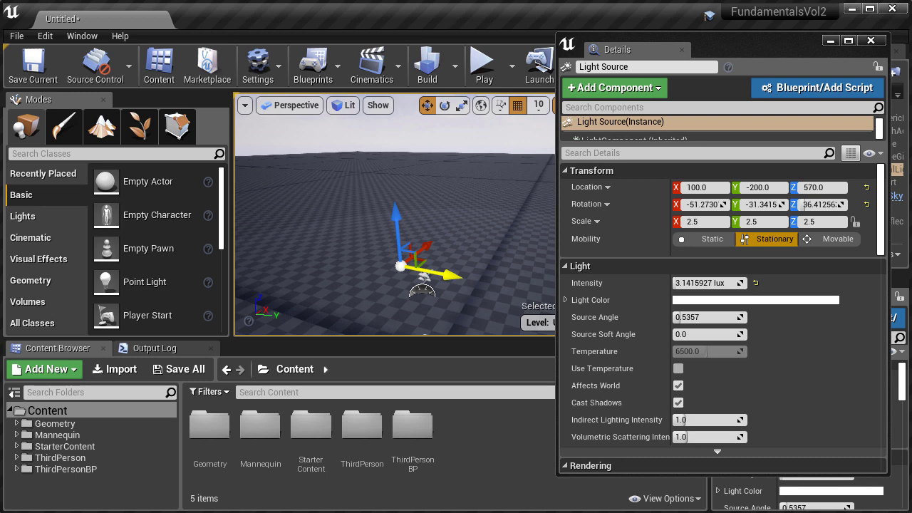
pyautogui.press('F11')
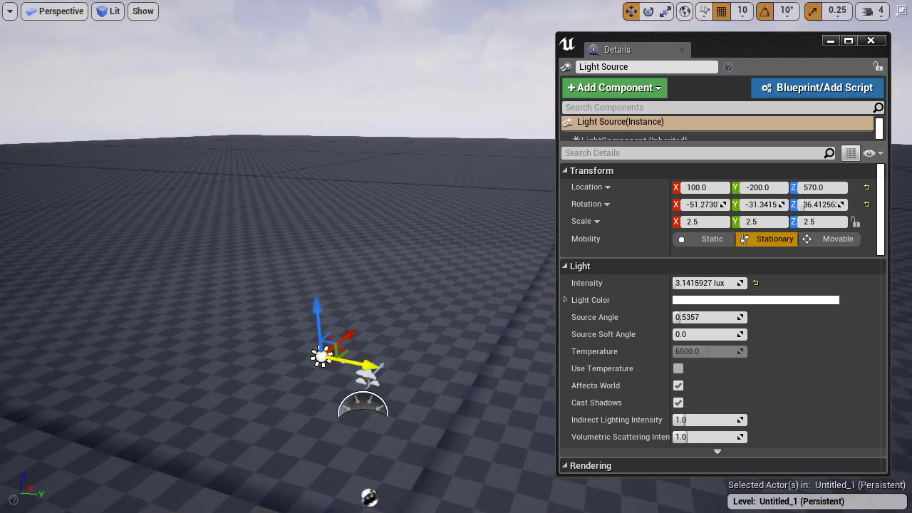
pyautogui.moveTo(428, 285)
pyautogui.mouseDown(button='right')
pyautogui.moveTo(414, 335)
pyautogui.moveTo(417, 275)
pyautogui.mouseUp(button='right')
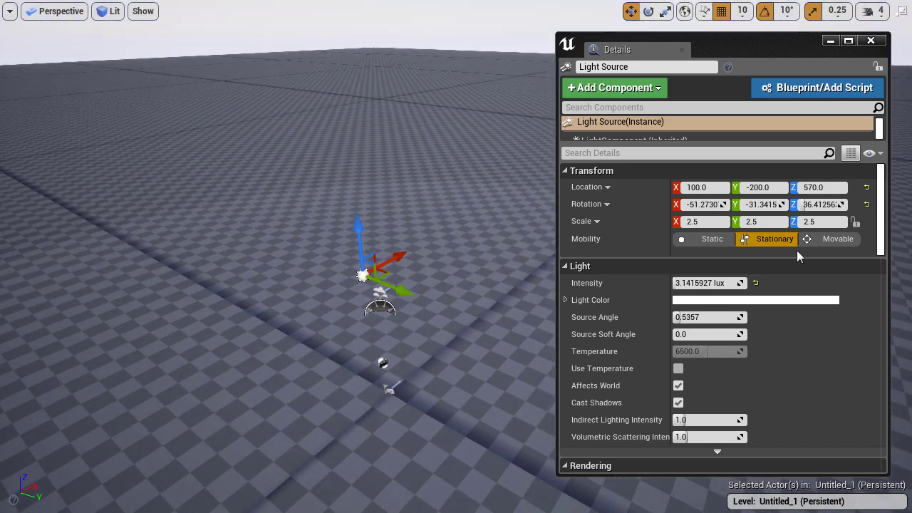
pyautogui.click(830, 241)
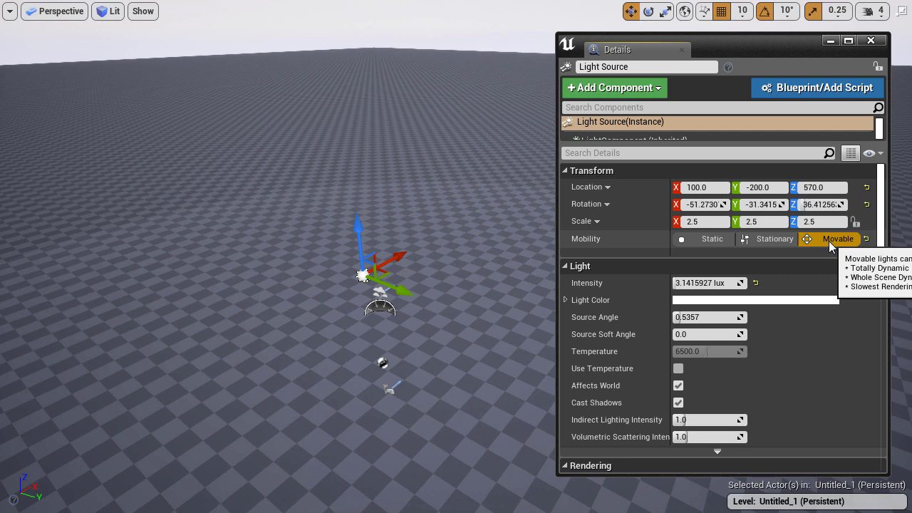
pyautogui.click(774, 239)
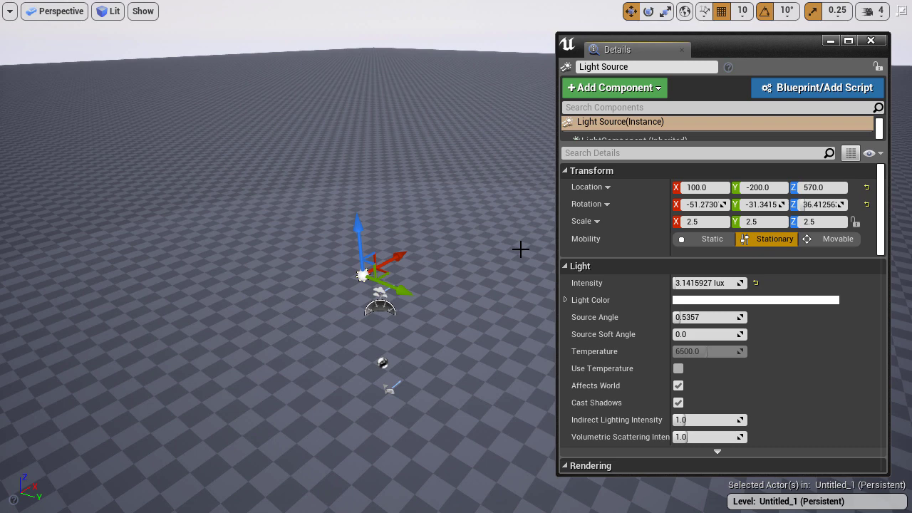
# Set the SkyLight's mobility to Stationary and restore the viewport from full screen to the normal editor layout
pyautogui.click(380, 308)
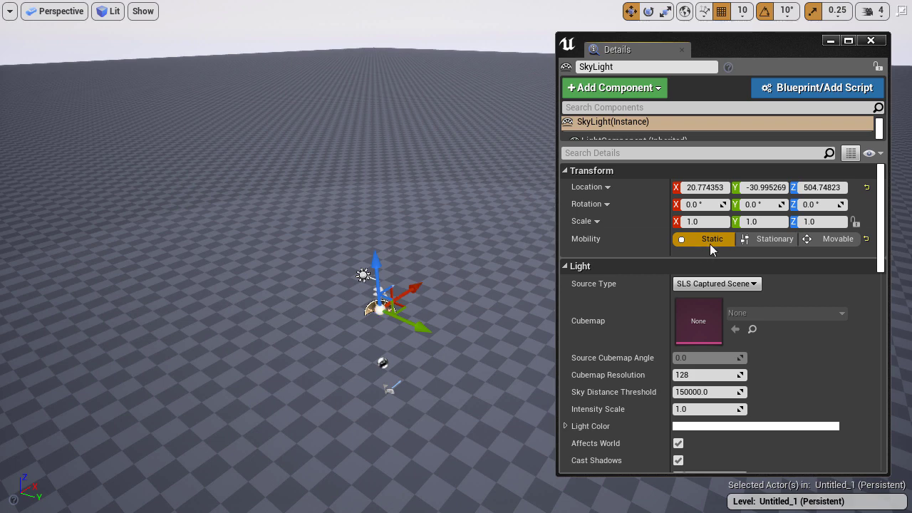
pyautogui.click(777, 239)
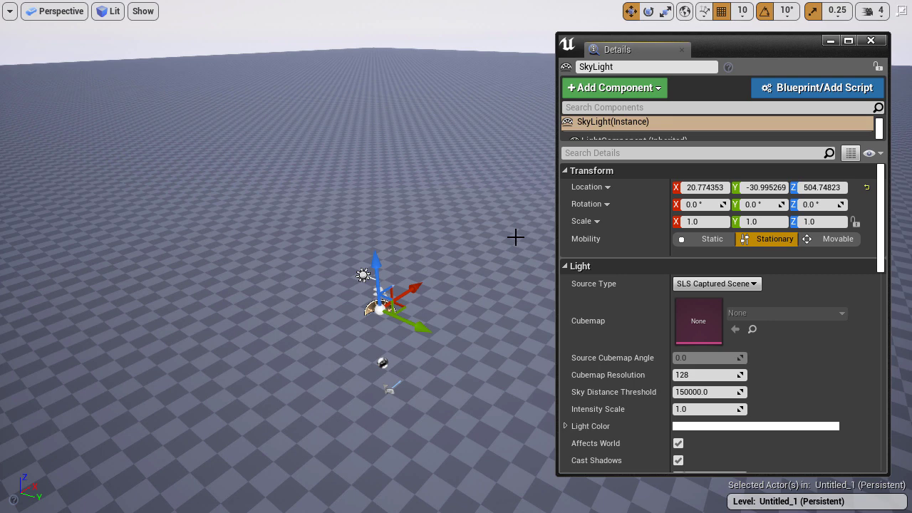
pyautogui.moveTo(515, 238); pyautogui.dragTo(566, 237, button='right')
pyautogui.press('F11')
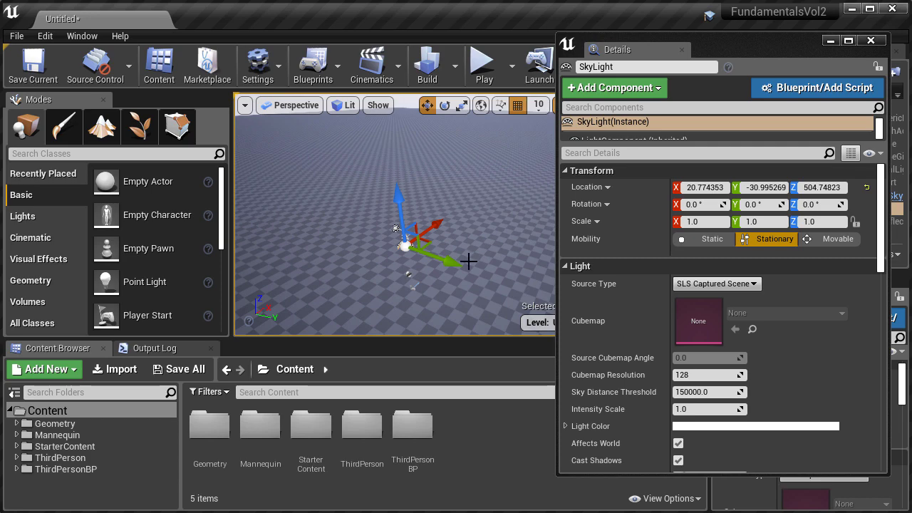
# Close the floating Details window so that the viewport and World Outliner are uncovered
pyautogui.moveTo(478, 258); pyautogui.dragTo(481, 275, button='right')
pyautogui.click(814, 66)
pyautogui.click(869, 41)
# Select two of the actors clustered around the level's starting area and raise them together
pyautogui.moveTo(470, 214); pyautogui.dragTo(489, 177, button='right')
pyautogui.press('w')
pyautogui.press('q')
pyautogui.press('s')
pyautogui.click(491, 179)
pyautogui.keyDown('ctrl'); pyautogui.click(488, 149); pyautogui.keyUp('ctrl')
pyautogui.press('e')
pyautogui.moveTo(488, 176); pyautogui.dragTo(490, 131)
# Select another actor in the same cluster and move it higher above the landscape
pyautogui.click(476, 179)
pyautogui.moveTo(520, 216); pyautogui.dragTo(521, 209, button='right')
pyautogui.press('s')
pyautogui.moveTo(483, 164); pyautogui.dragTo(484, 60)
pyautogui.press('s')
# Select the Landscape actor and inspect its surface around the raised actors from farther away
pyautogui.moveTo(534, 214); pyautogui.dragTo(544, 258, button='right')
pyautogui.click(534, 214)
pyautogui.click(545, 210)
pyautogui.press('e')
pyautogui.moveTo(602, 252)
pyautogui.mouseDown(button='right')
pyautogui.moveTo(592, 252)
pyautogui.moveTo(600, 265)
pyautogui.mouseUp(button='right')
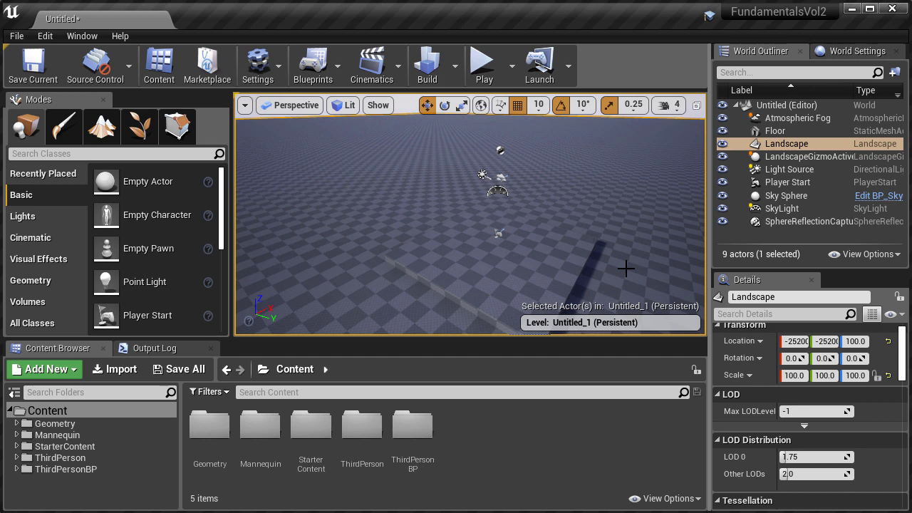
pyautogui.moveTo(626, 268); pyautogui.dragTo(671, 259, button='right')
pyautogui.press('s')
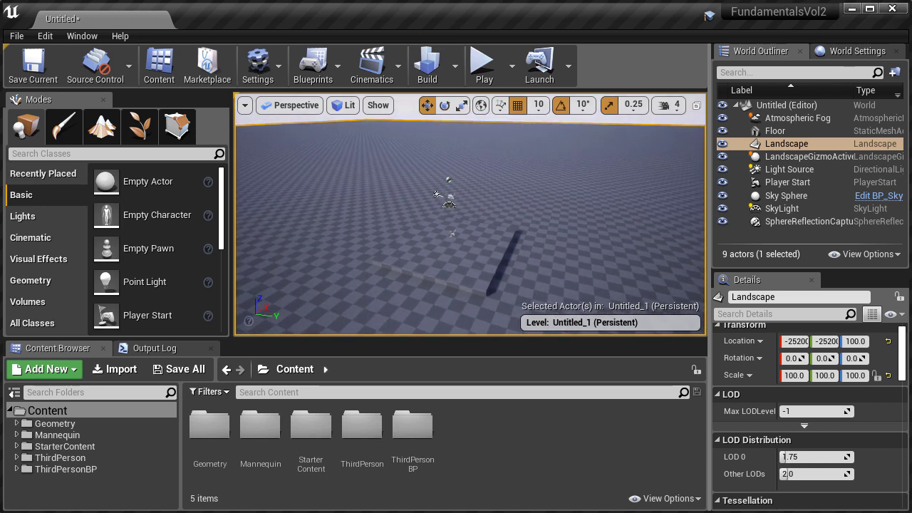